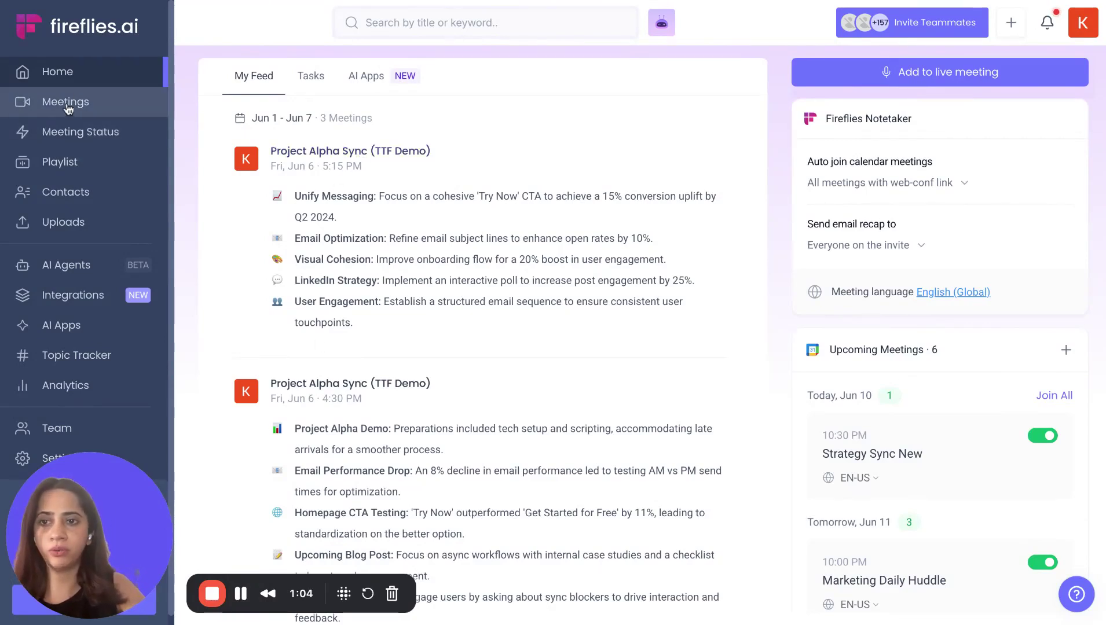
# Open the Project Alpha Sync (TTF Demo) meeting and browse its summary
pyautogui.click(384, 156)
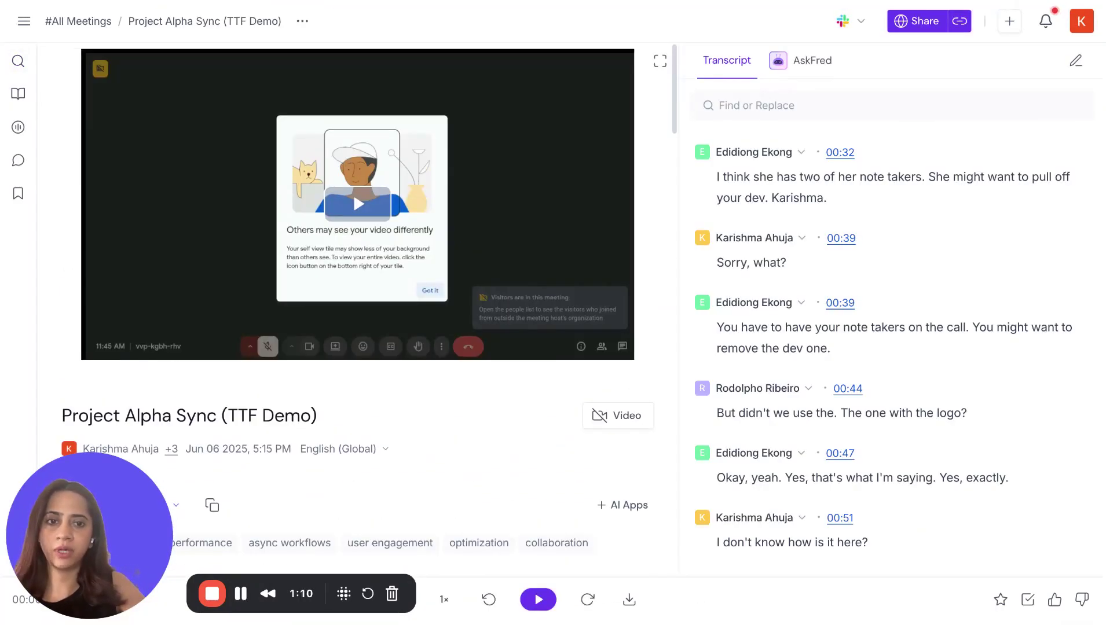
pyautogui.scroll(-5, 316, 292)
pyautogui.scroll(-2, 315, 292)
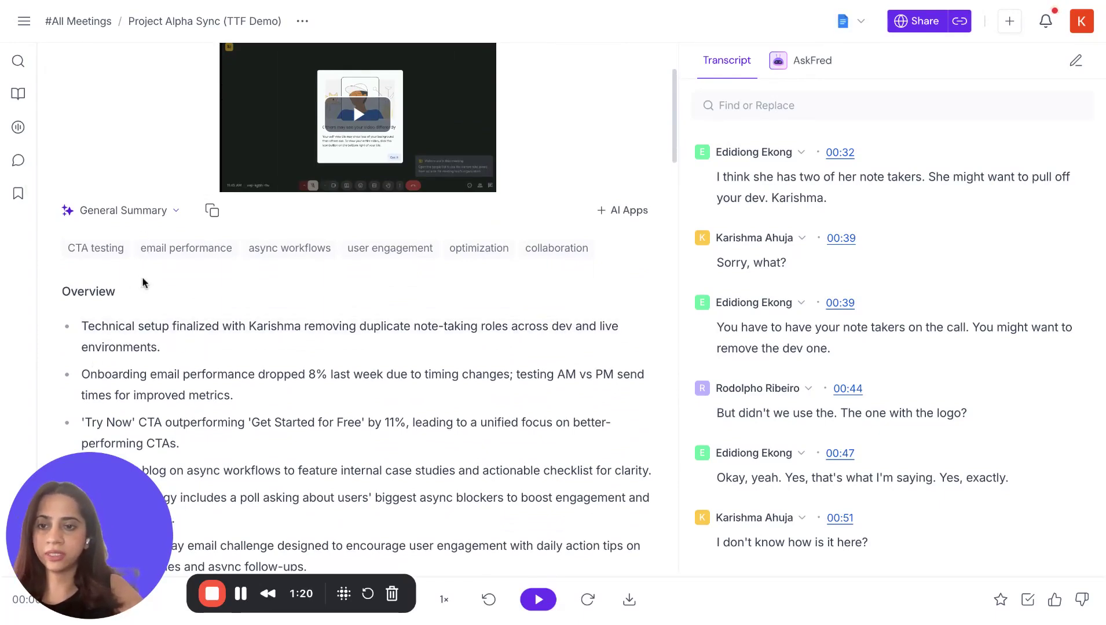
pyautogui.scroll(-1, 101, 271)
pyautogui.scroll(1, 101, 272)
# Expand the extra detail under the first Overview bullet of the summary
pyautogui.click(174, 338)
pyautogui.scroll(-3, 175, 340)
pyautogui.scroll(3, 176, 340)
pyautogui.scroll(-10, 176, 339)
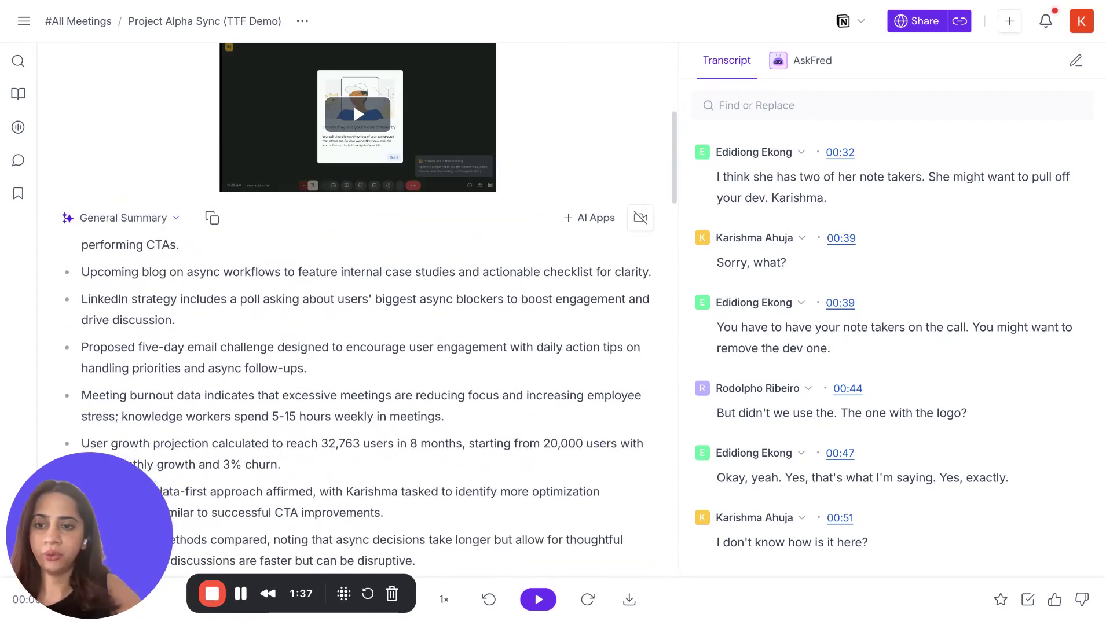
pyautogui.scroll(5, 101, 274)
pyautogui.scroll(5, 85, 256)
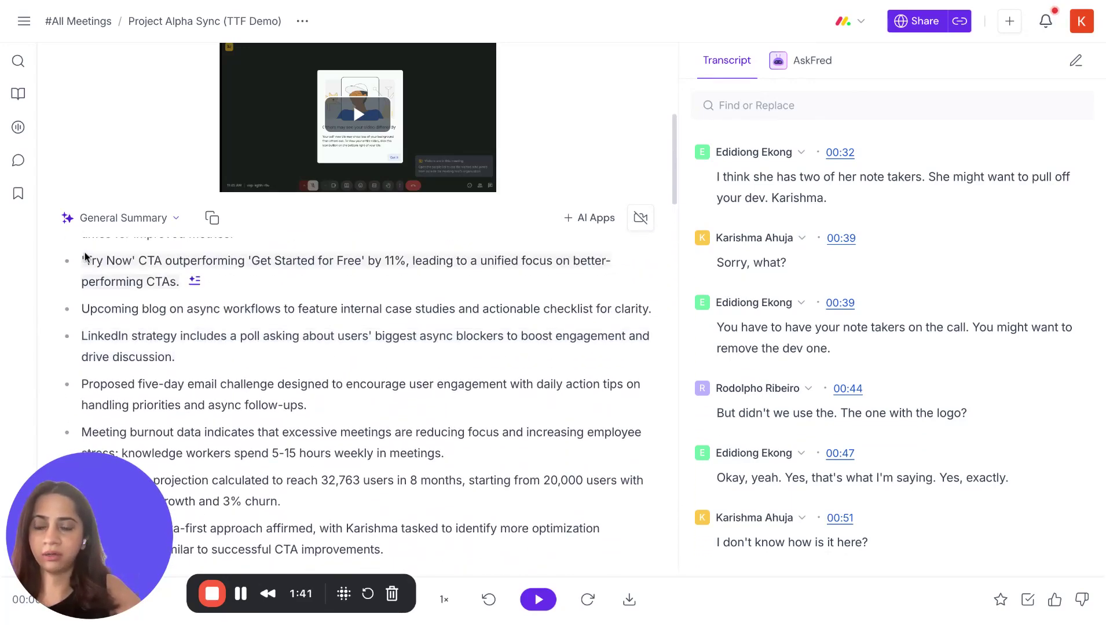
pyautogui.scroll(-10, 364, 406)
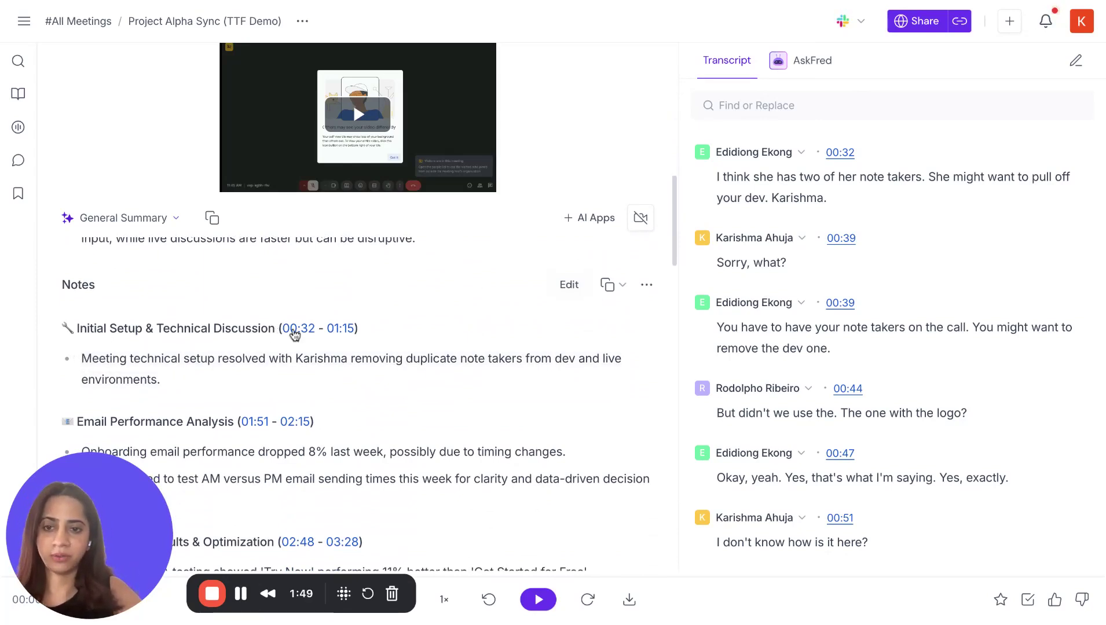
# Play the recording from the 00:32 notes timestamp, then pause it
pyautogui.click(294, 329)
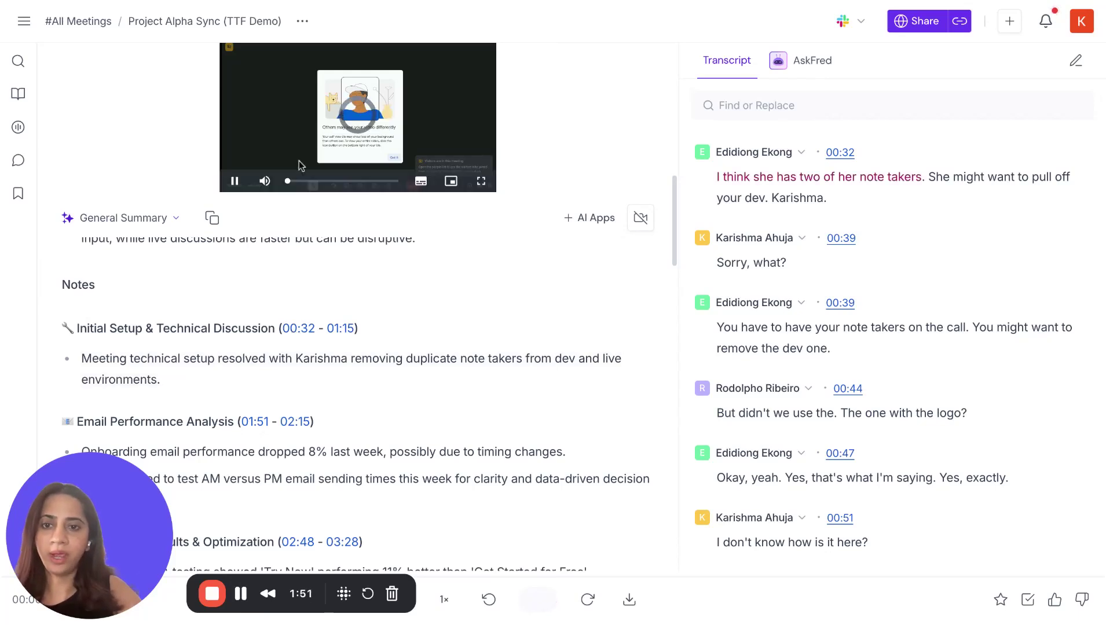
pyautogui.click(235, 183)
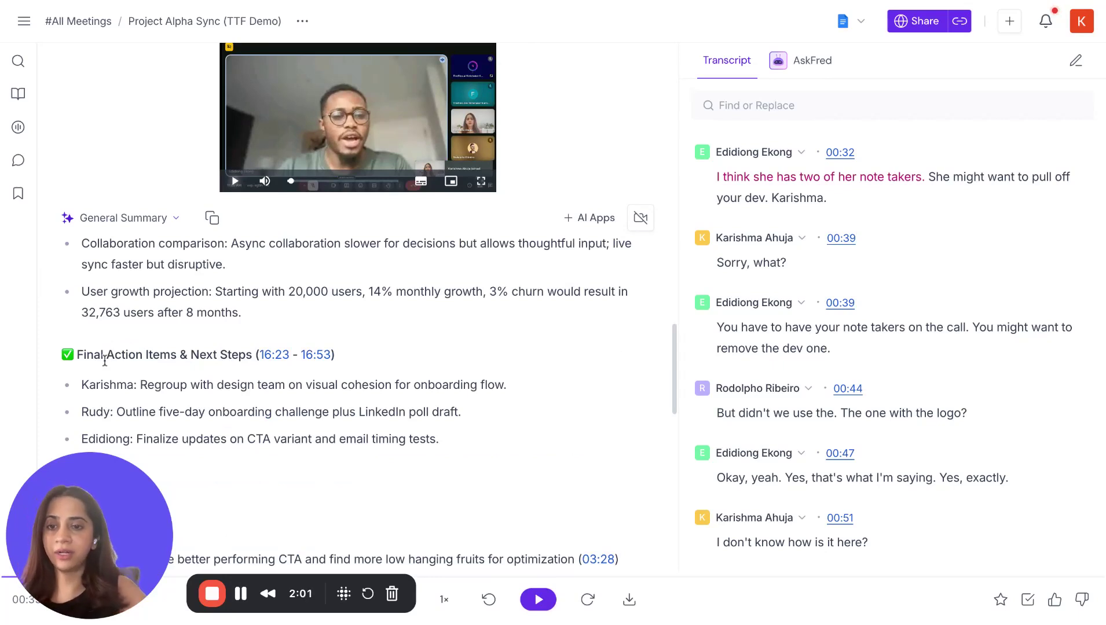
pyautogui.scroll(-1, 105, 360)
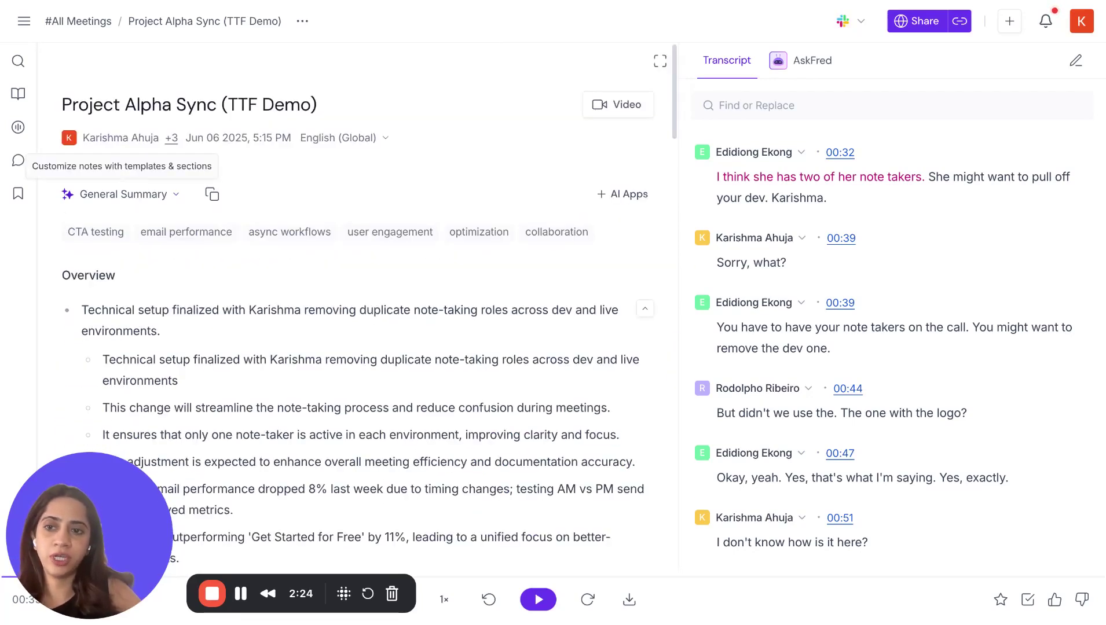
# Open the General Summary dropdown and browse templates such as 1:1, Team Meeting, BANT and MEDDICC Summary
pyautogui.click(123, 194)
pyautogui.scroll(-2, 125, 302)
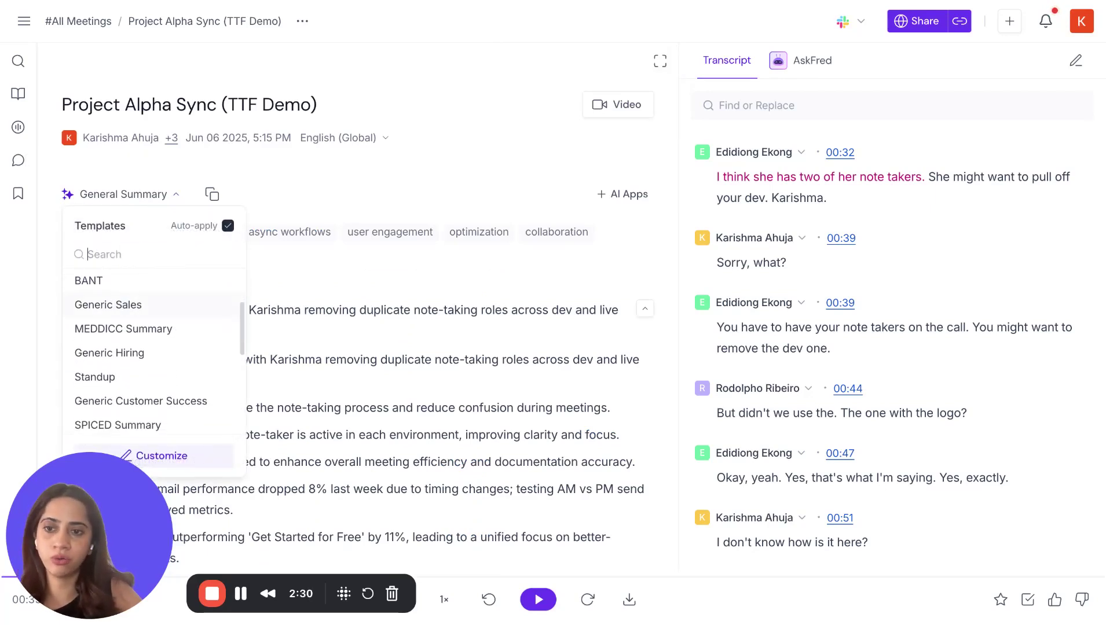
pyautogui.scroll(2, 122, 341)
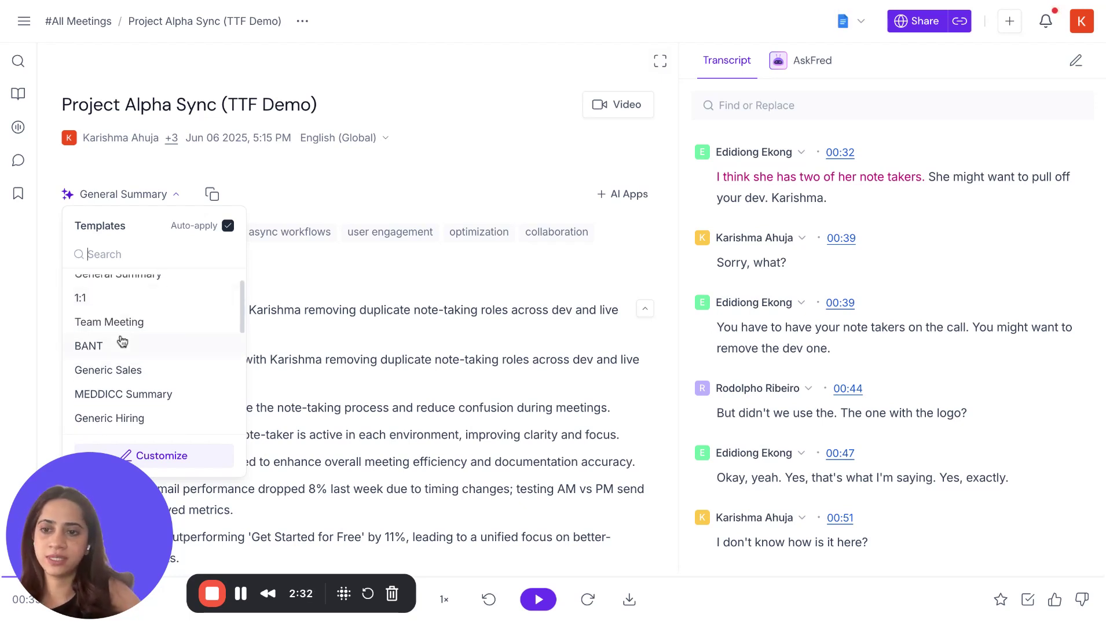
pyautogui.scroll(-1, 122, 341)
pyautogui.scroll(-1, 91, 313)
pyautogui.scroll(-5, 139, 329)
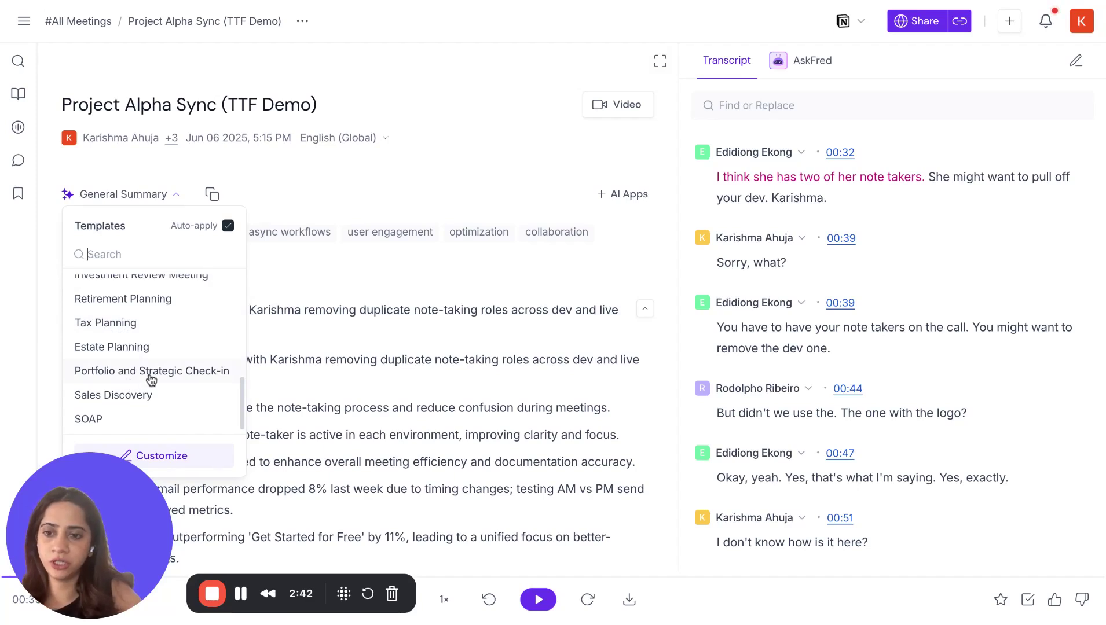
pyautogui.scroll(2, 150, 371)
pyautogui.scroll(5, 150, 366)
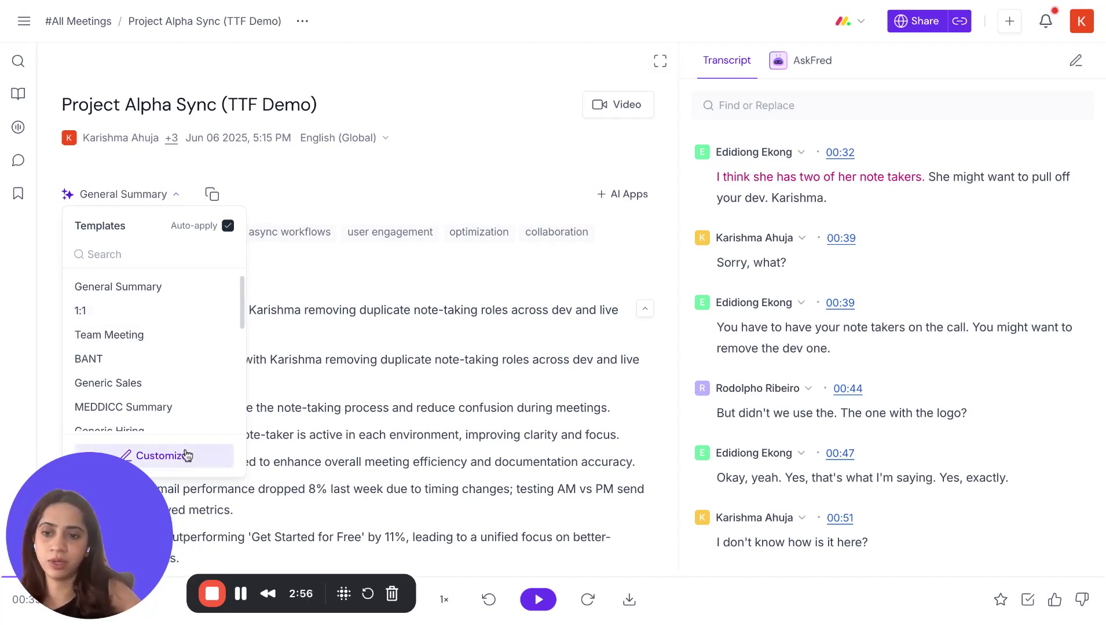
# Apply the 1:1 template and review the new Current Focus Area, Updates, Blockers and Action items
pyautogui.click(103, 317)
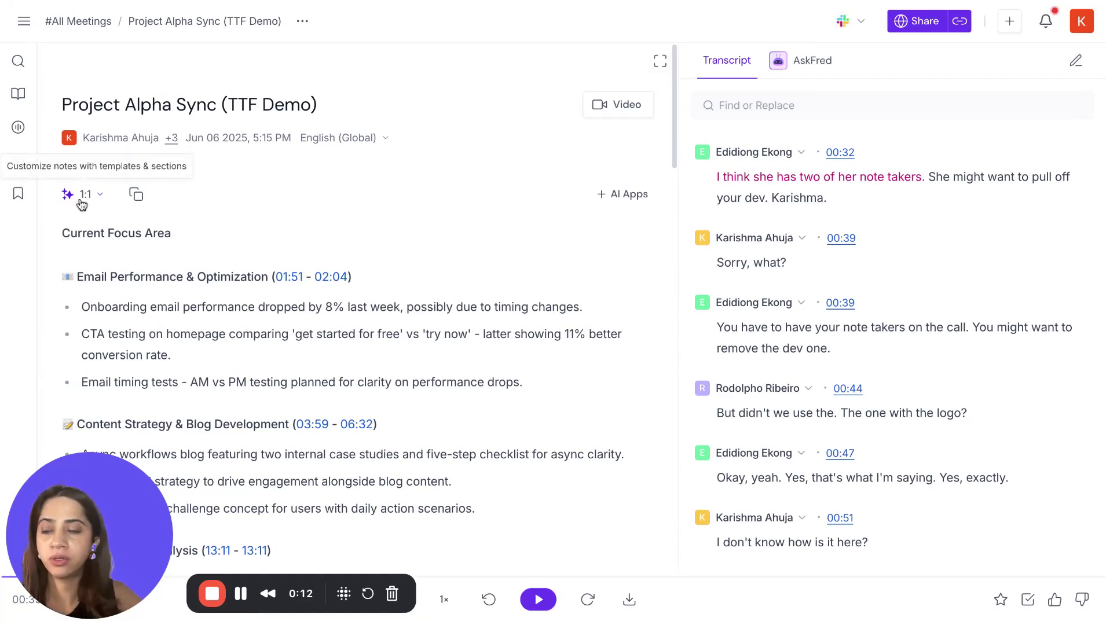
pyautogui.scroll(-1, 137, 314)
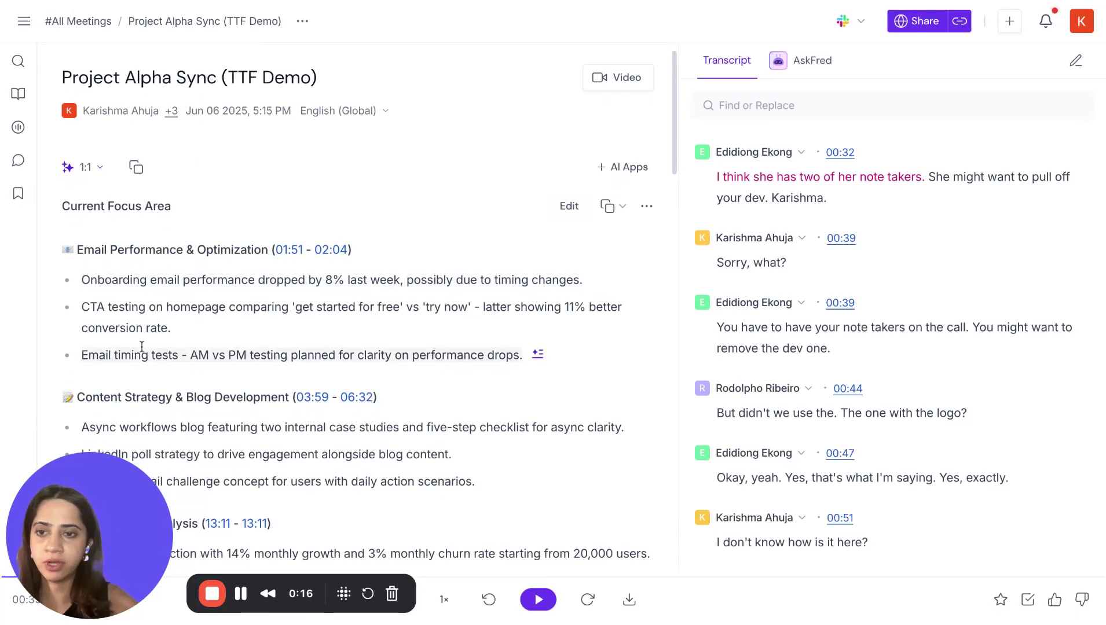
pyautogui.scroll(-3, 145, 349)
pyautogui.scroll(-3, 141, 346)
pyautogui.scroll(-3, 141, 348)
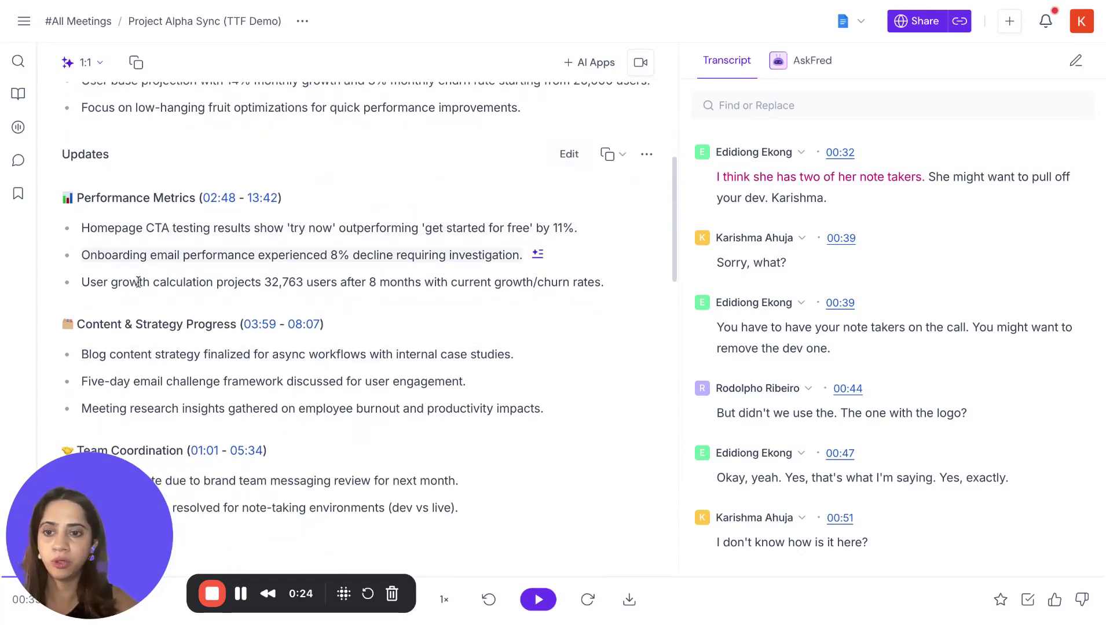
pyautogui.scroll(-6, 194, 326)
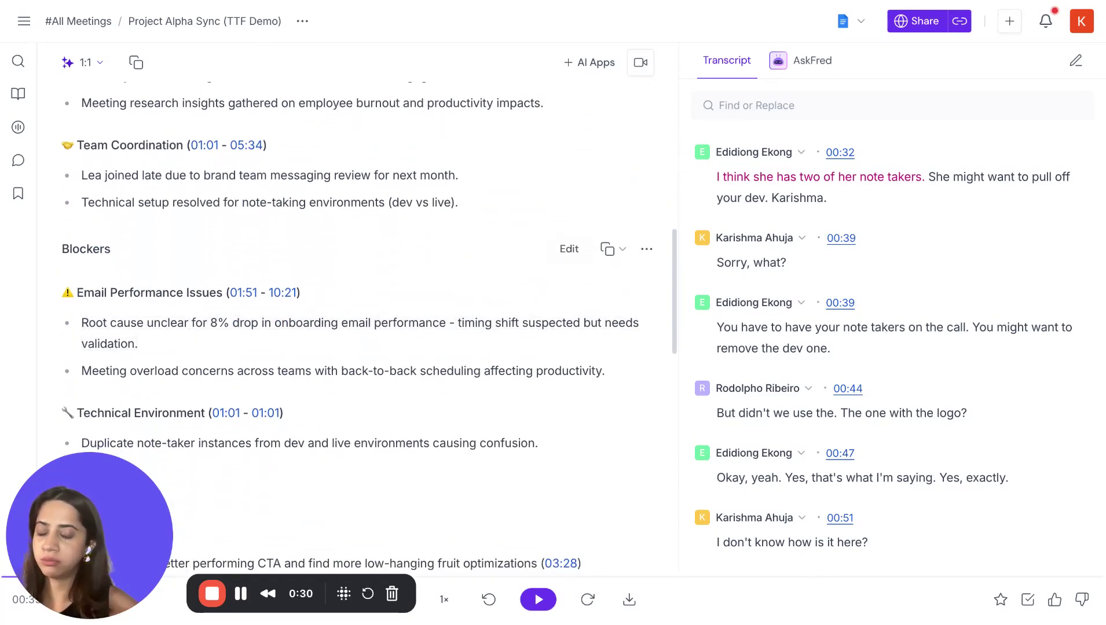
pyautogui.scroll(-6, 369, 323)
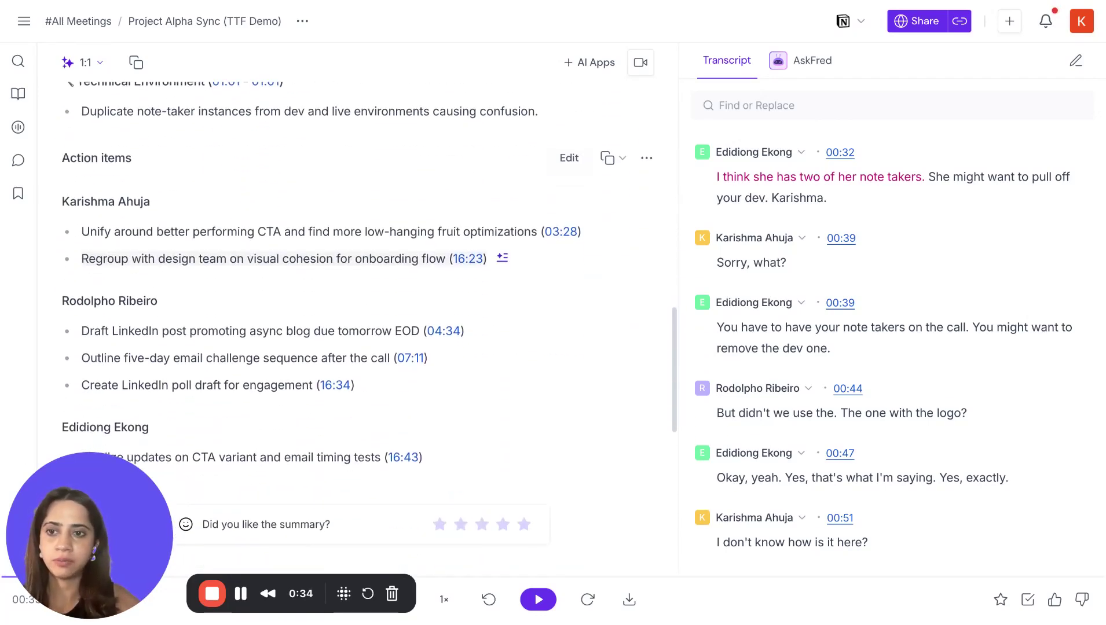
pyautogui.scroll(15, 88, 198)
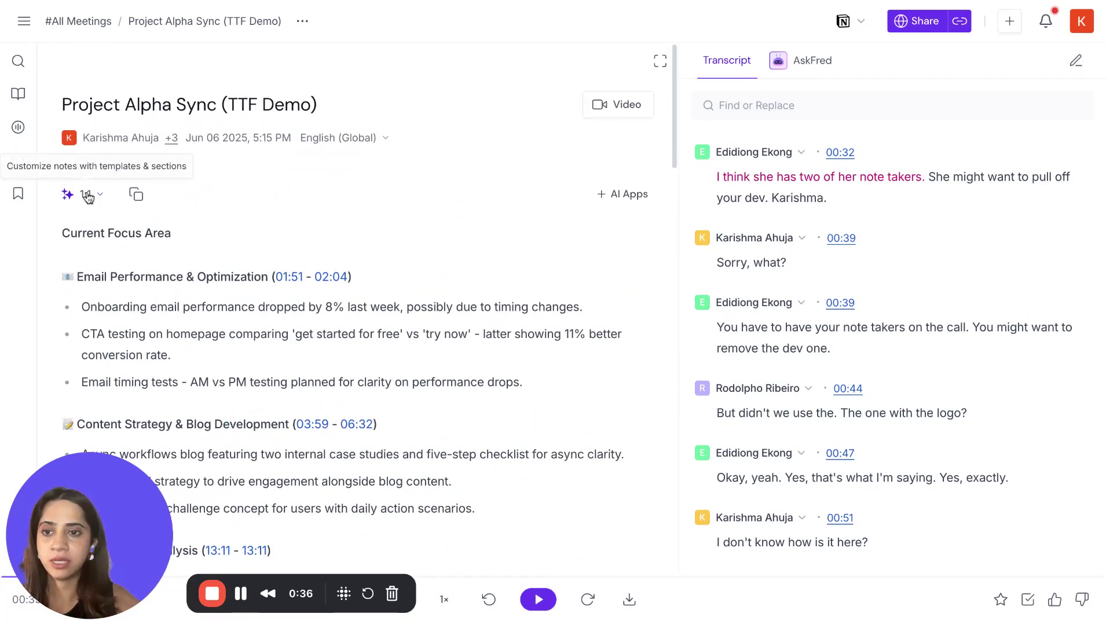
pyautogui.click(87, 196)
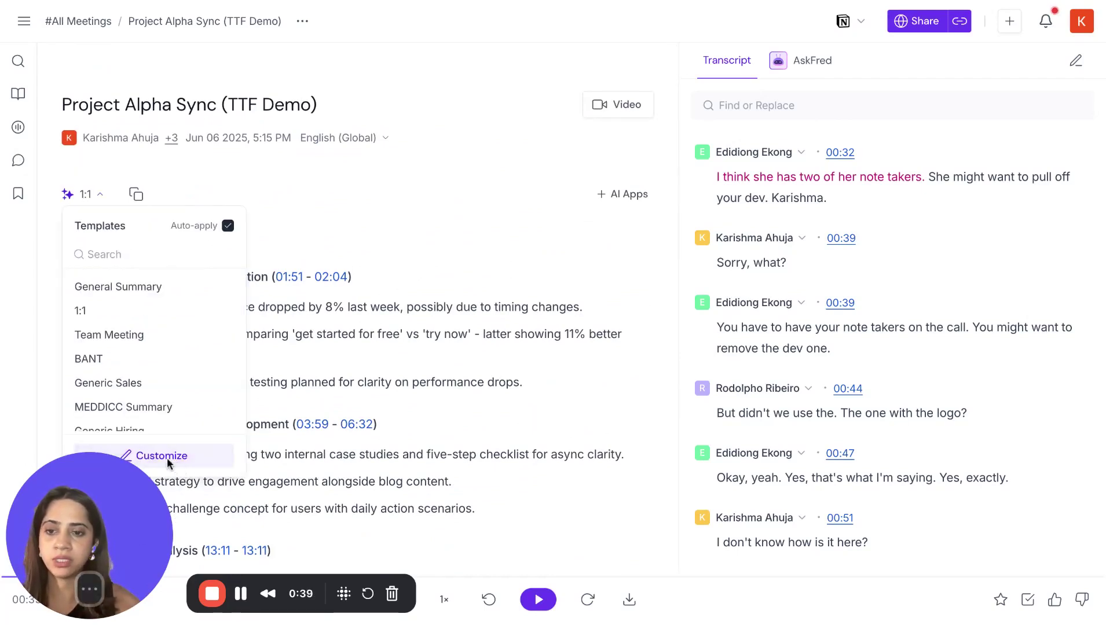
pyautogui.click(167, 463)
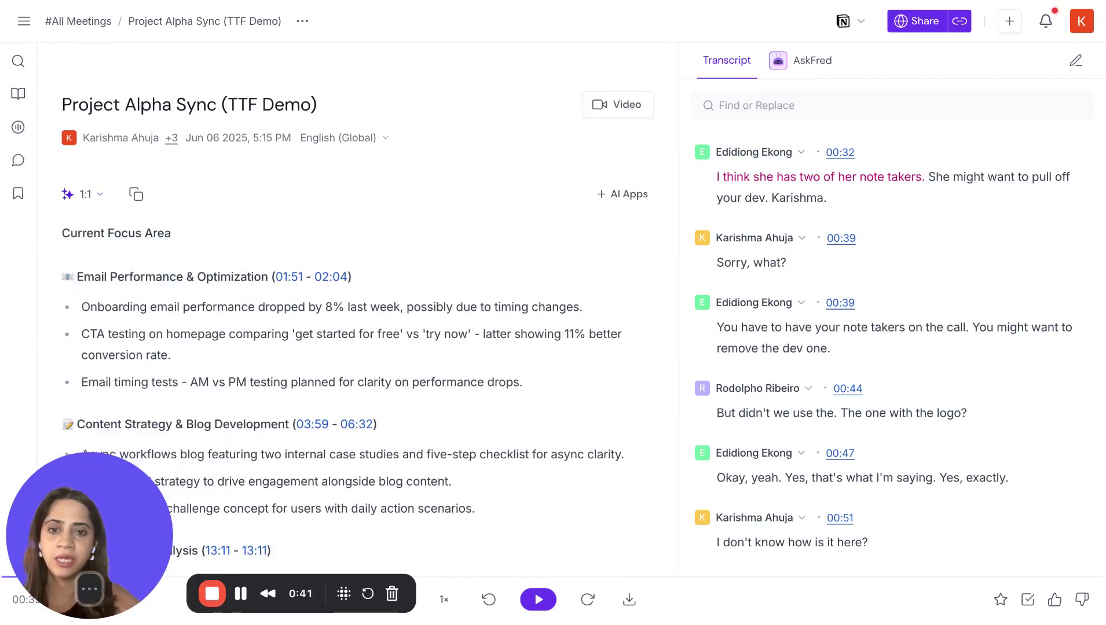
pyautogui.click(81, 196)
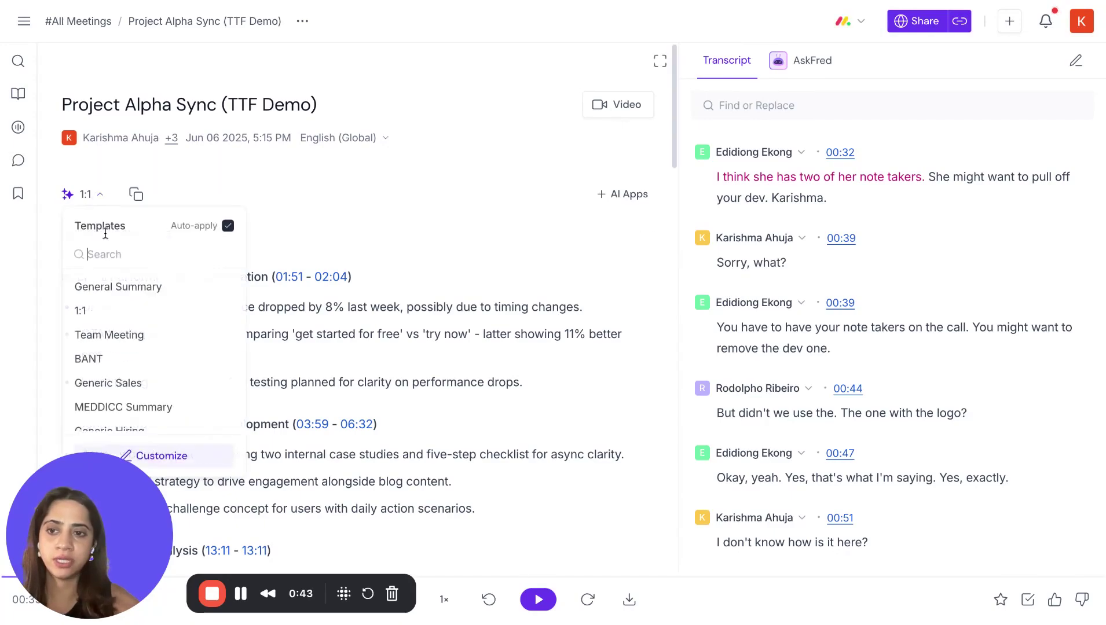
pyautogui.click(180, 455)
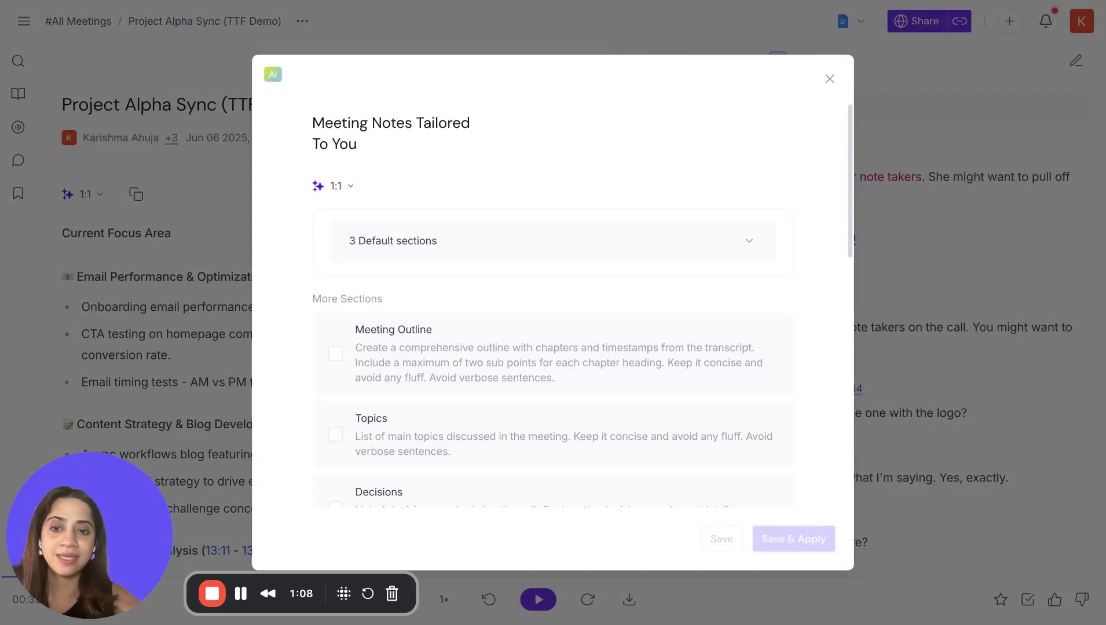
pyautogui.click(421, 240)
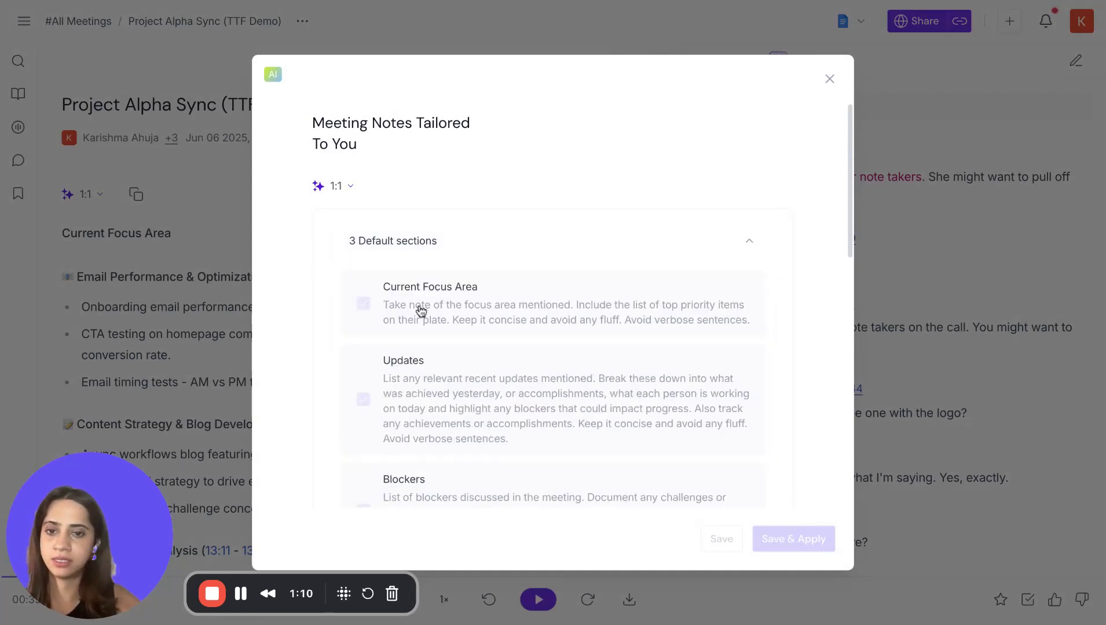
pyautogui.scroll(-3, 421, 311)
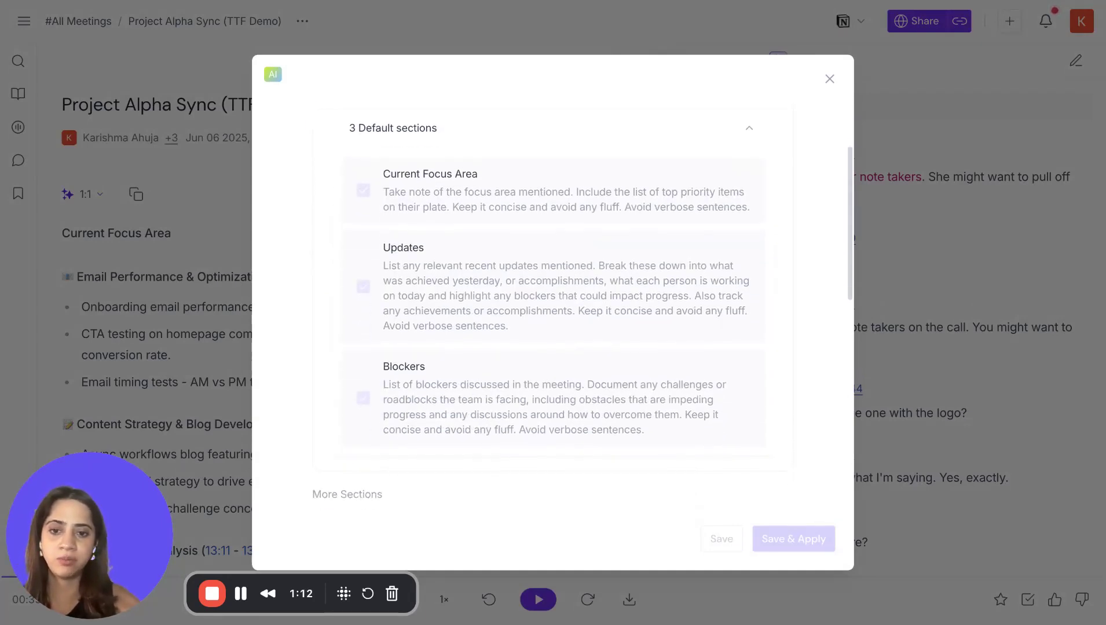
pyautogui.scroll(2, 420, 235)
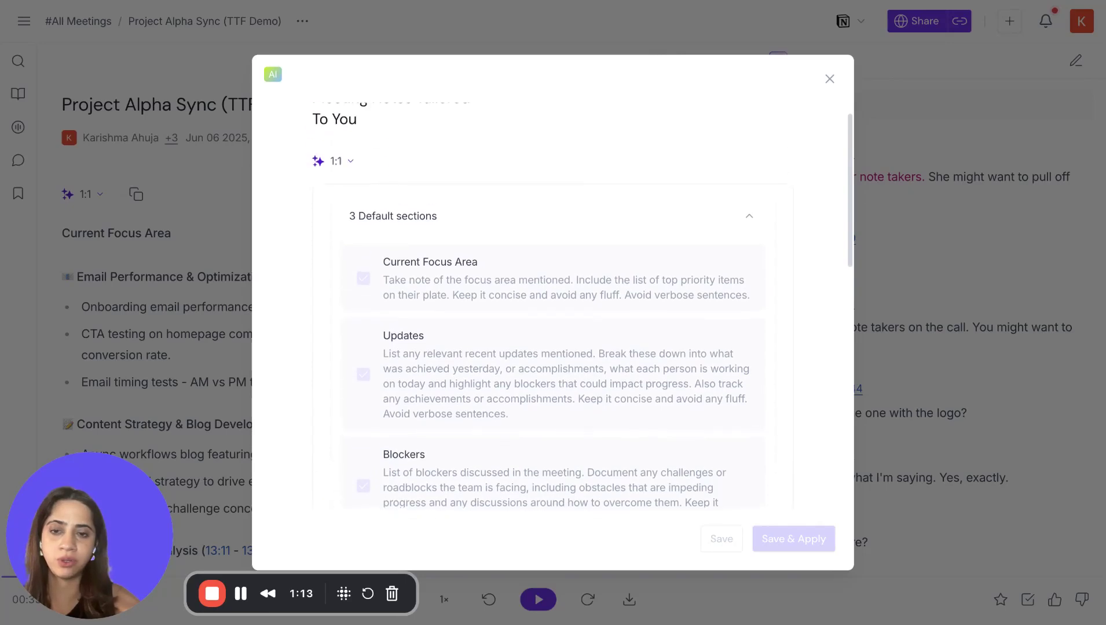
pyautogui.click(415, 218)
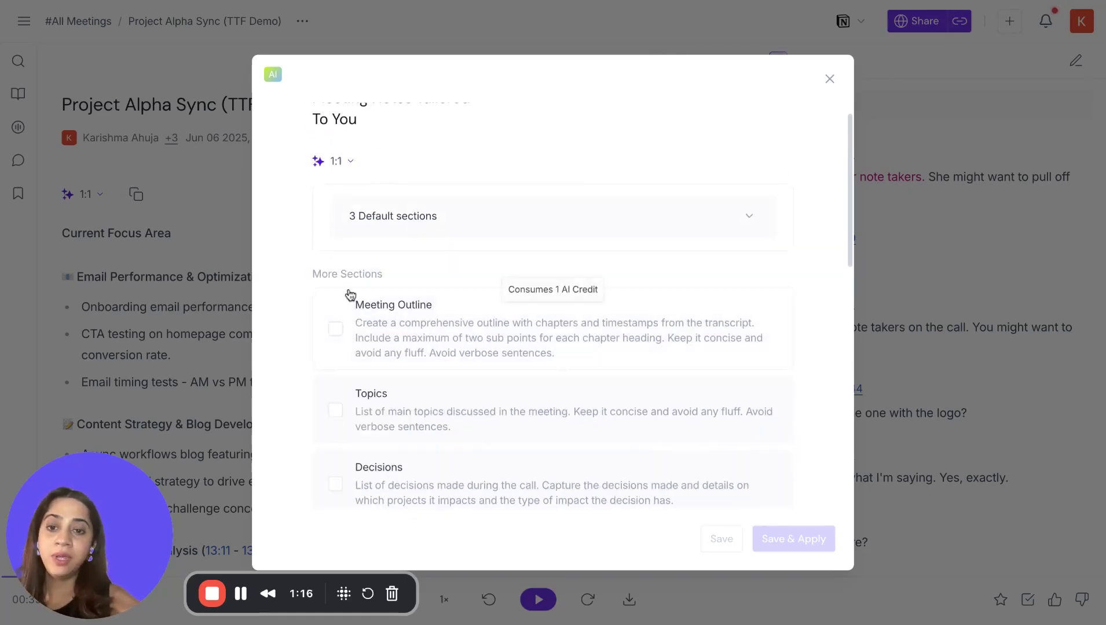
pyautogui.scroll(-2, 338, 274)
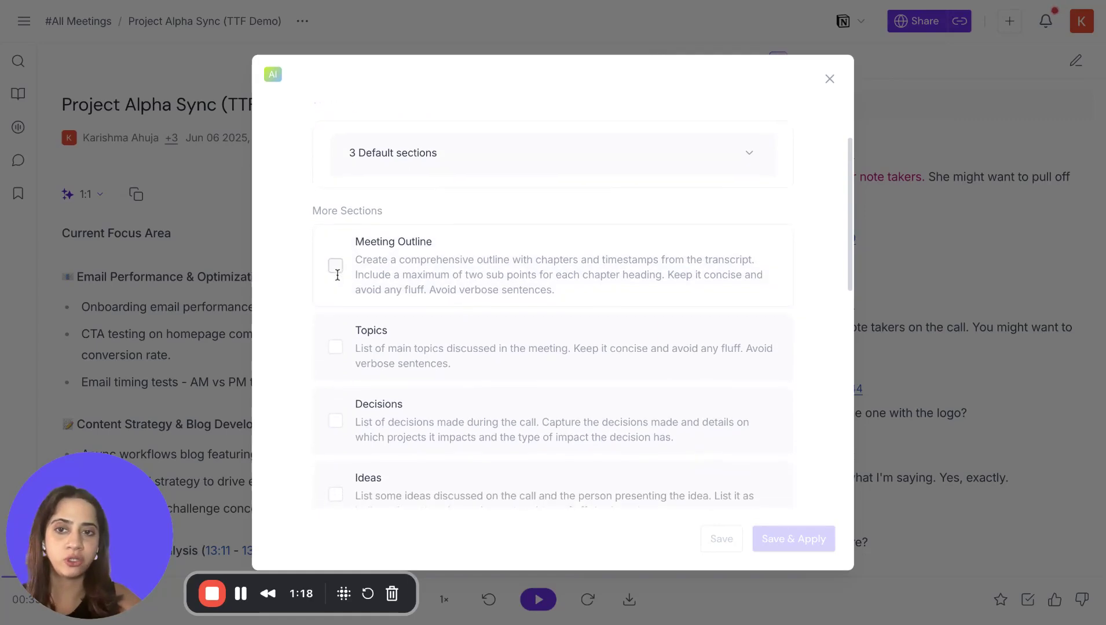
pyautogui.scroll(1, 336, 266)
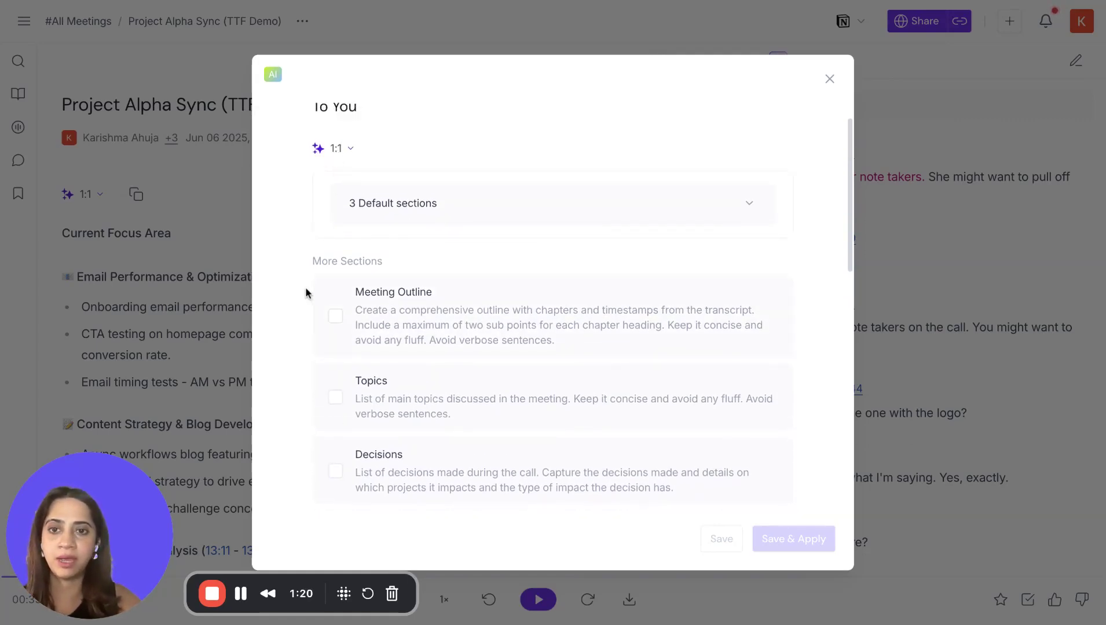
pyautogui.scroll(-2, 306, 292)
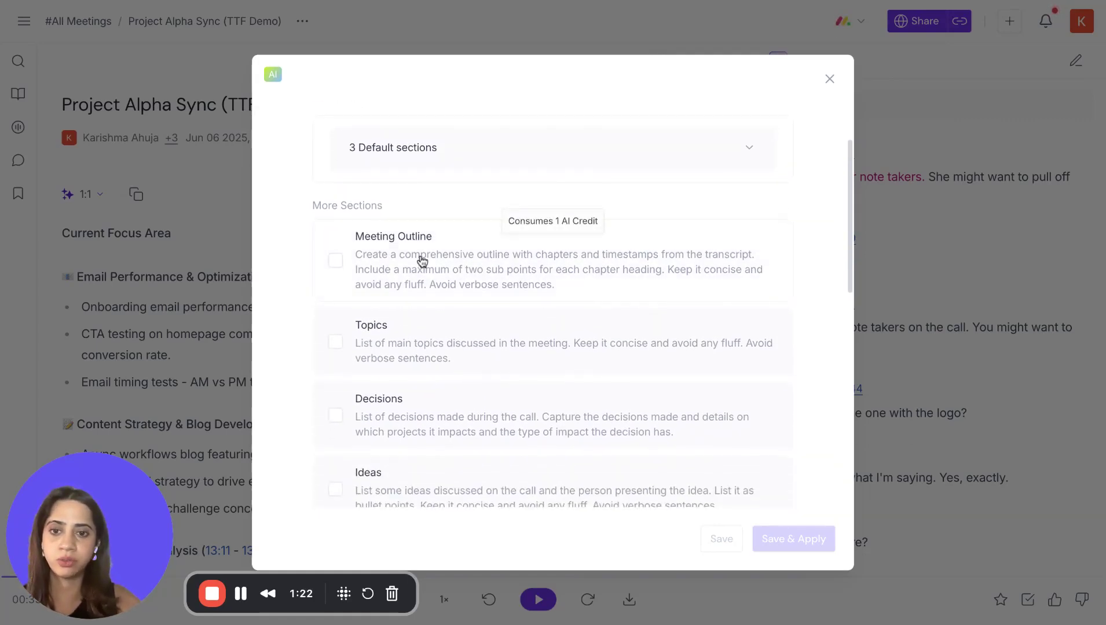
pyautogui.scroll(-2, 421, 260)
pyautogui.scroll(-3, 422, 260)
pyautogui.scroll(-7, 421, 260)
pyautogui.scroll(-4, 413, 276)
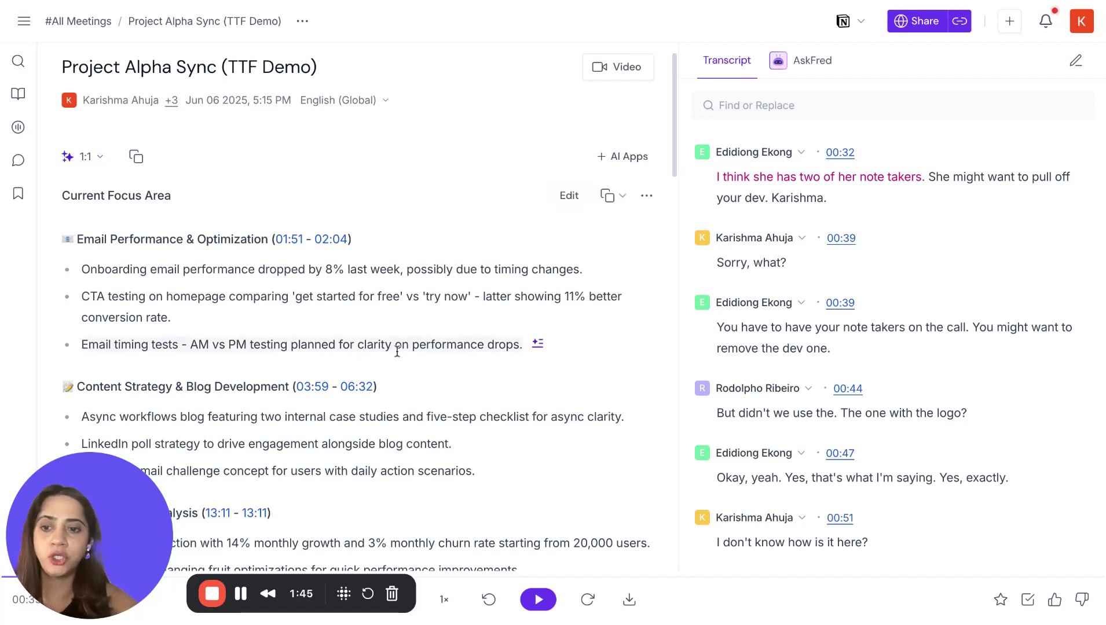
pyautogui.scroll(-5, 397, 351)
pyautogui.scroll(-3, 397, 351)
pyautogui.scroll(-14, 369, 326)
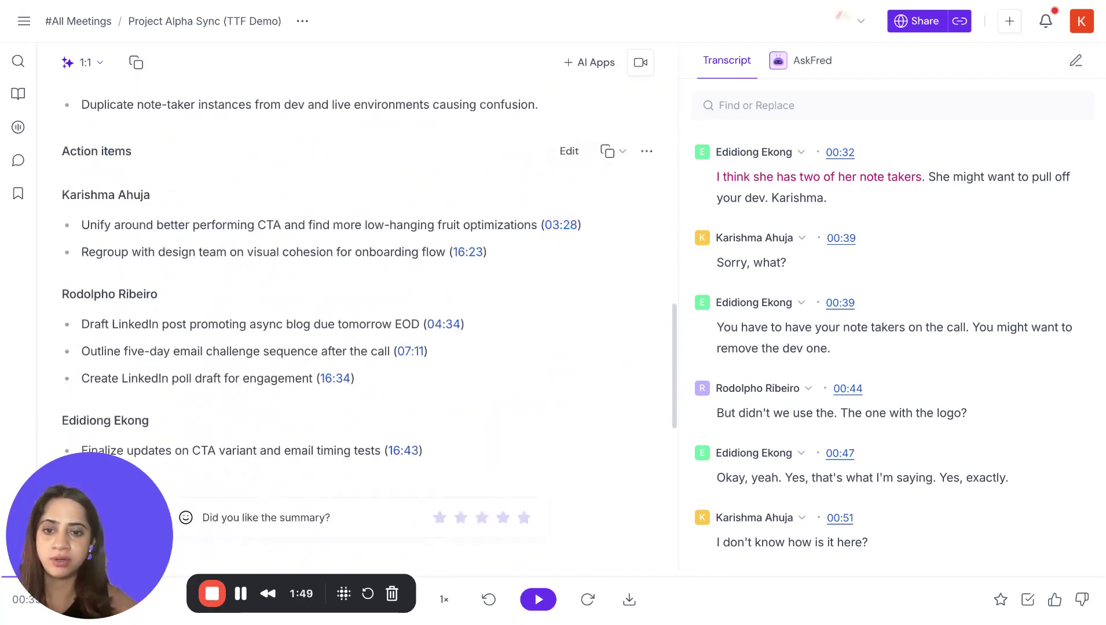
pyautogui.scroll(-4, 369, 326)
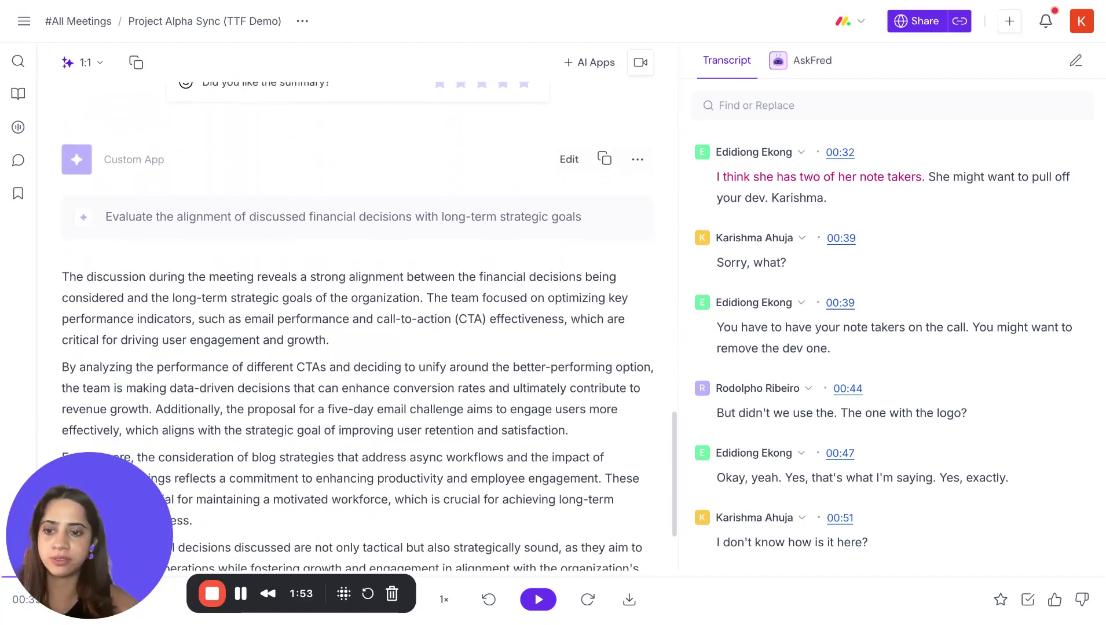
pyautogui.scroll(-3, 357, 305)
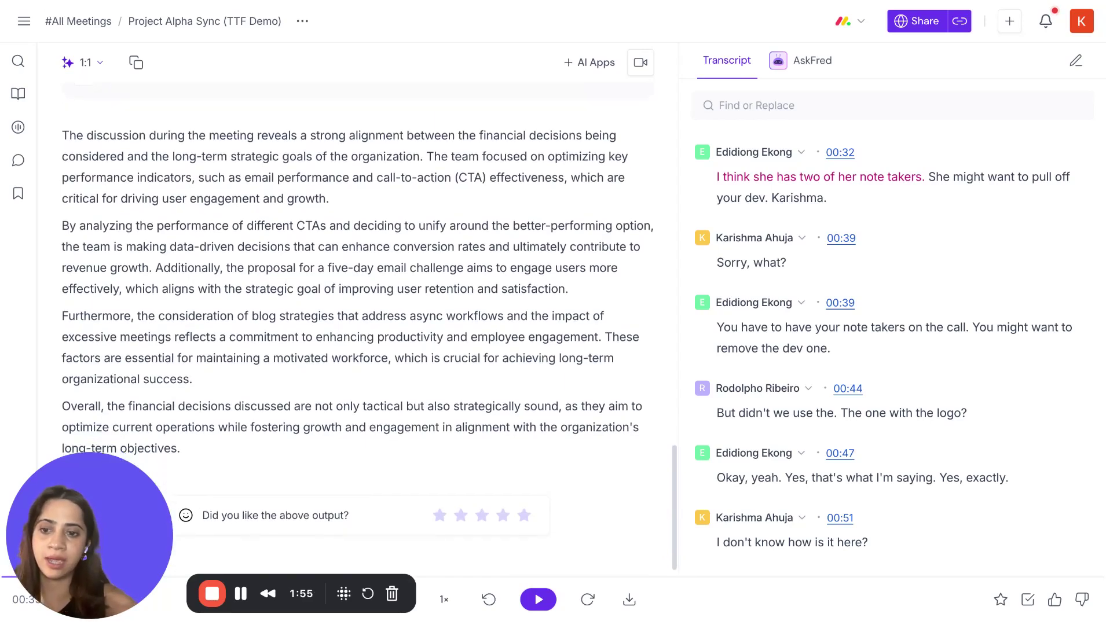
pyautogui.scroll(20, 368, 310)
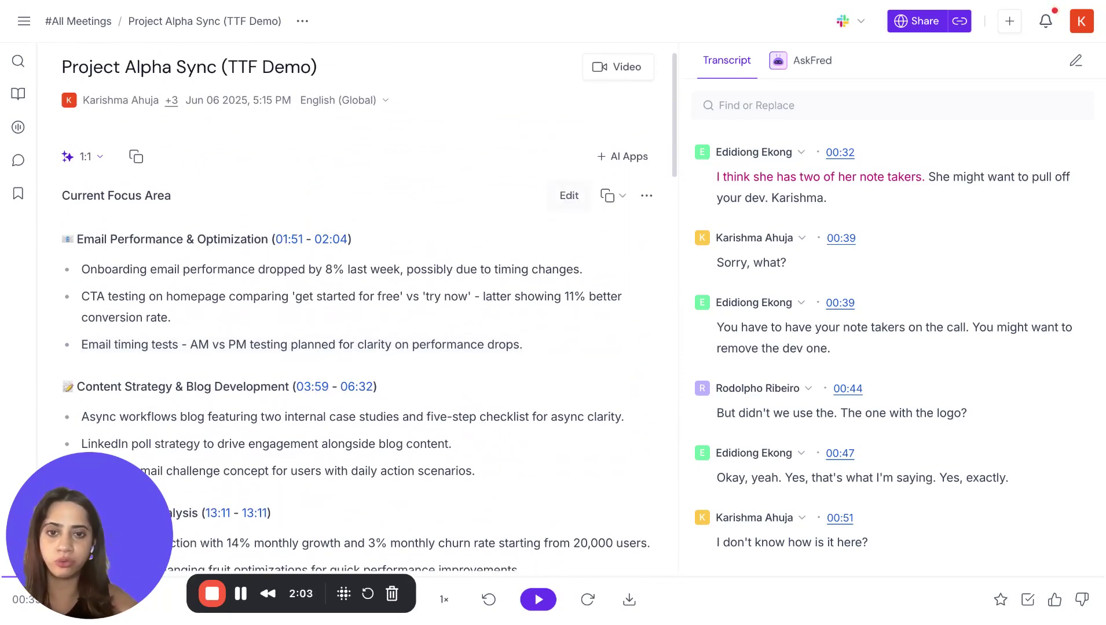
# Uncheck Auto-apply in the 1:1 templates dropdown so templates no longer follow meeting type
pyautogui.click(645, 200)
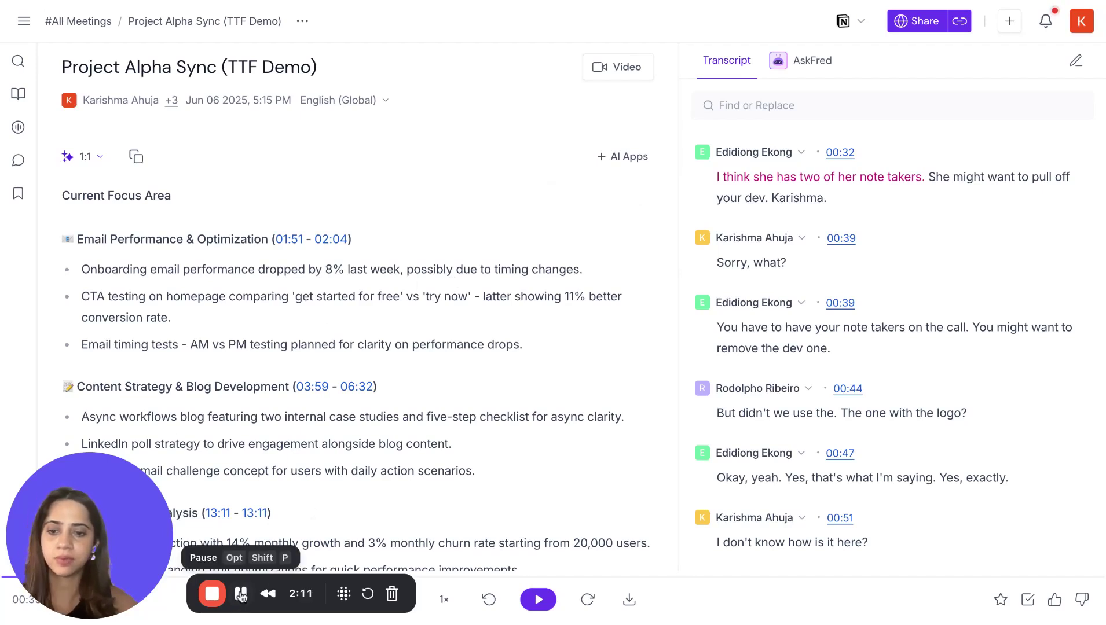
pyautogui.click(102, 158)
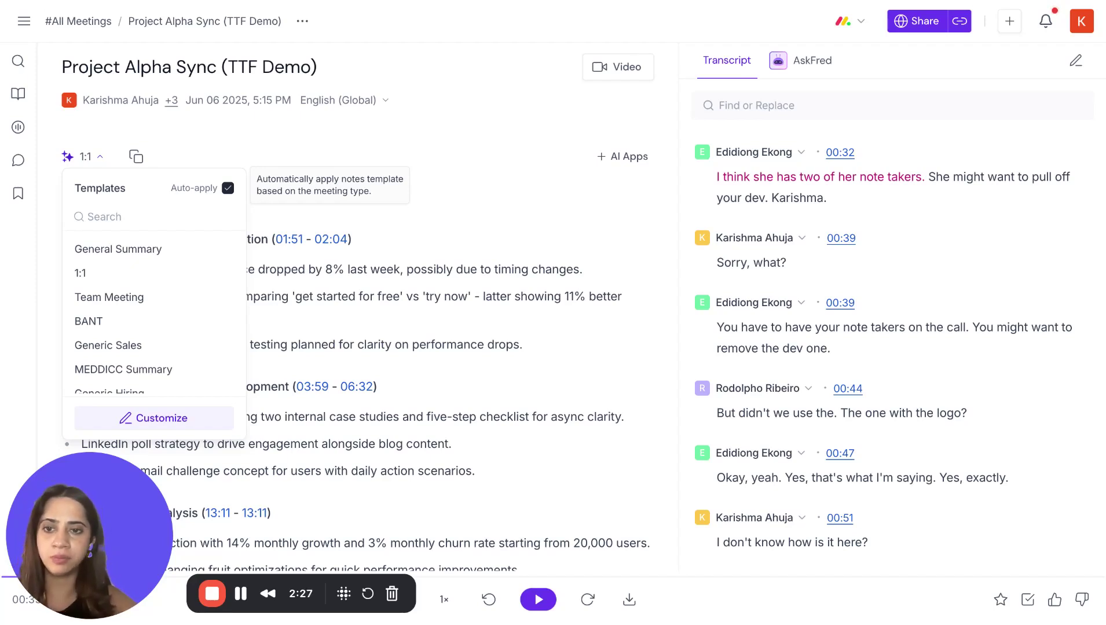
pyautogui.click(227, 188)
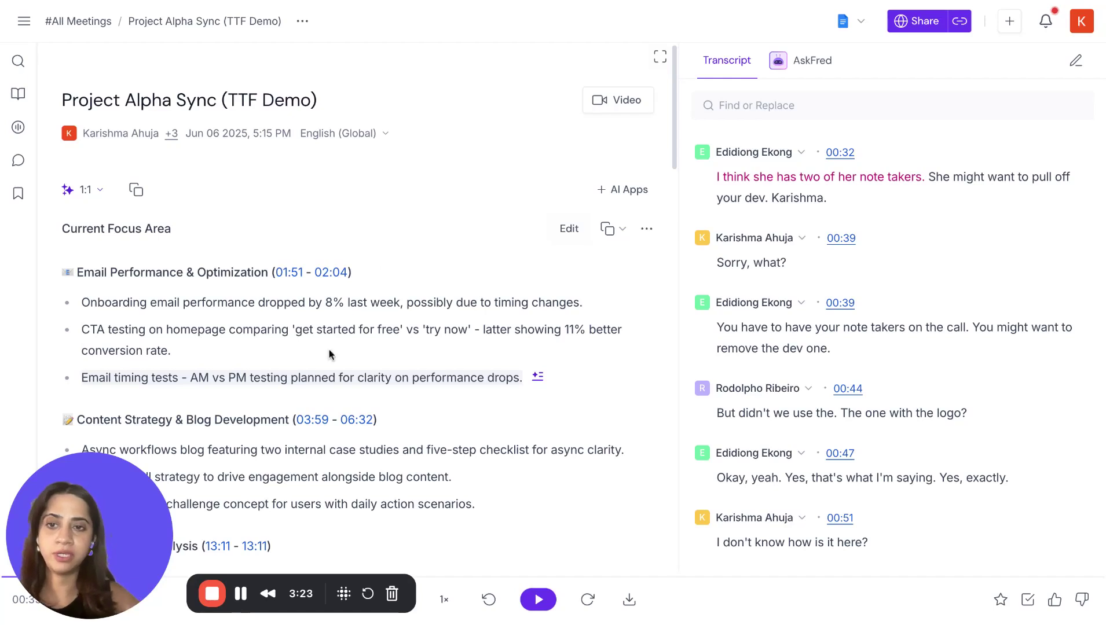
# Regenerate the notes from the title's ... menu, rebuilding the summary with Decisions like CTA Optimization Decision
pyautogui.click(304, 22)
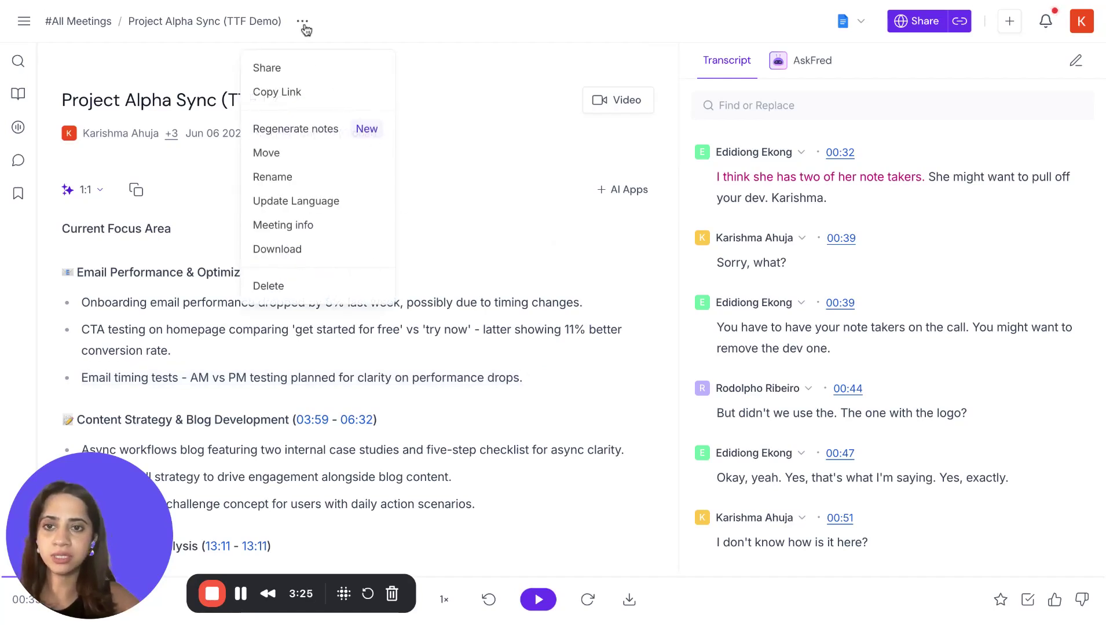
pyautogui.click(297, 131)
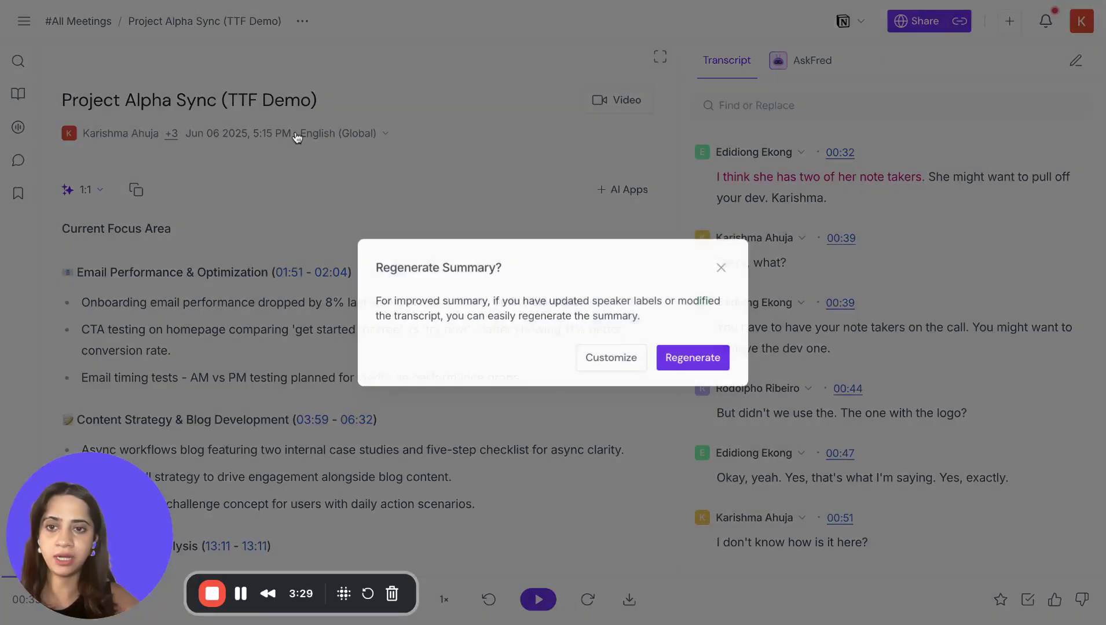
pyautogui.click(686, 364)
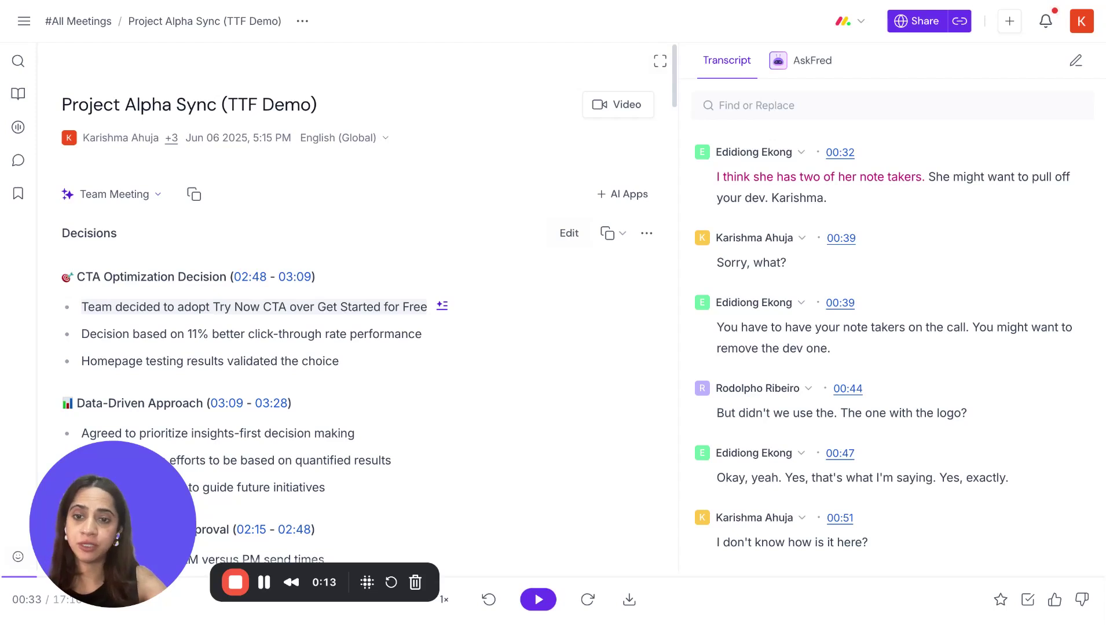
pyautogui.scroll(-1, 254, 307)
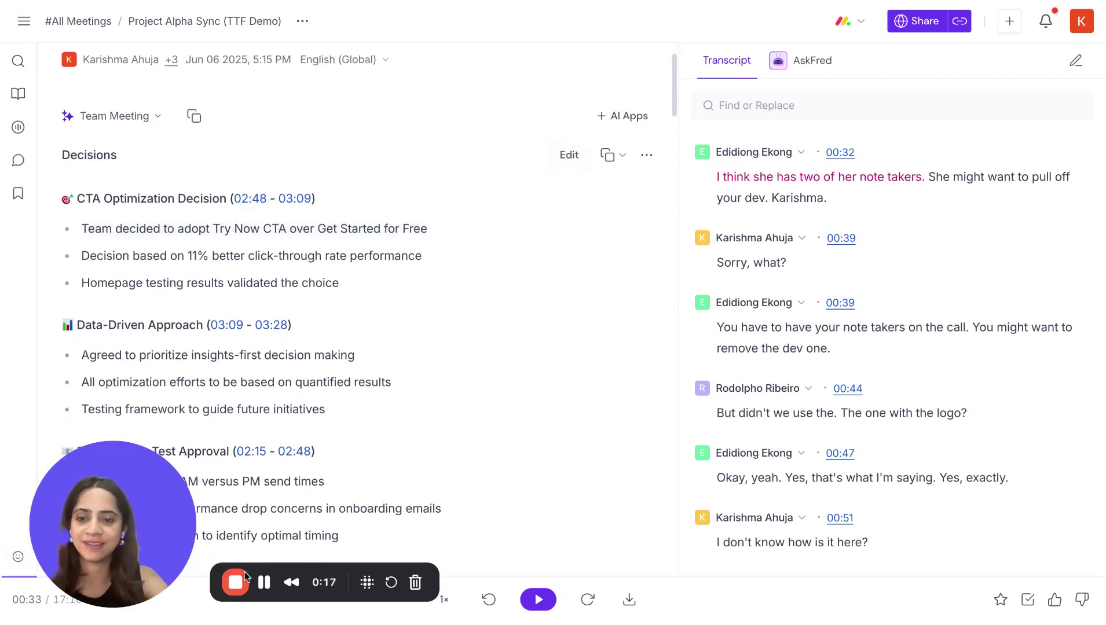